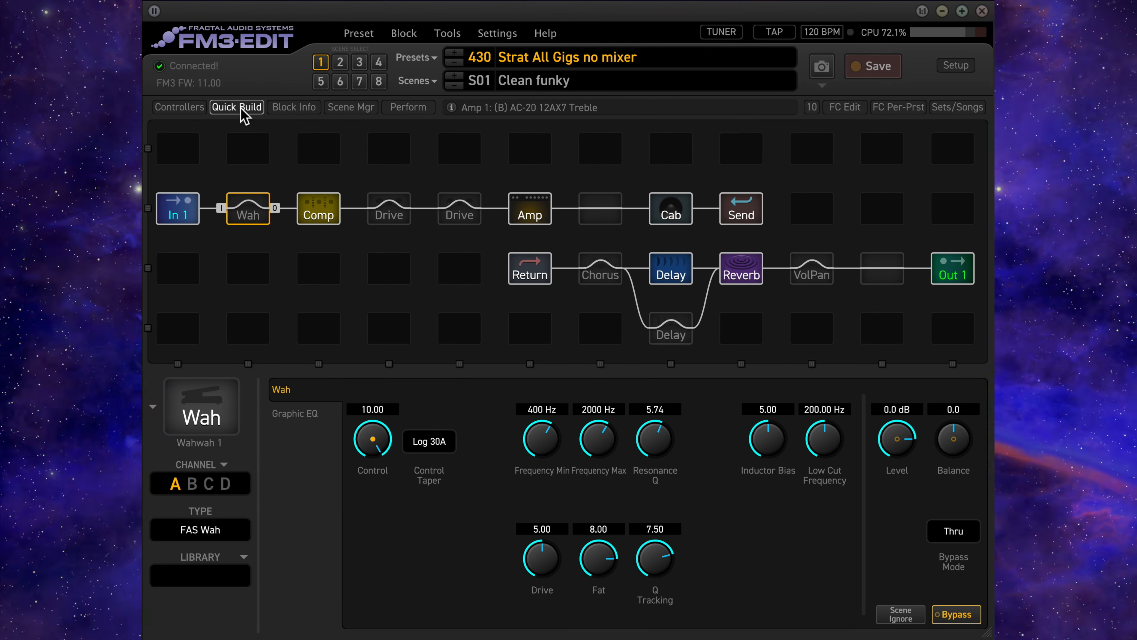
- Replace the Wah block after In 1 with the Looper from Quick Build, then return to the Looper's parameters
{"action": "left_click", "coordinate": [242, 108]}
{"action": "left_click_drag", "start_coordinate": [825, 470], "coordinate": [242, 210]}
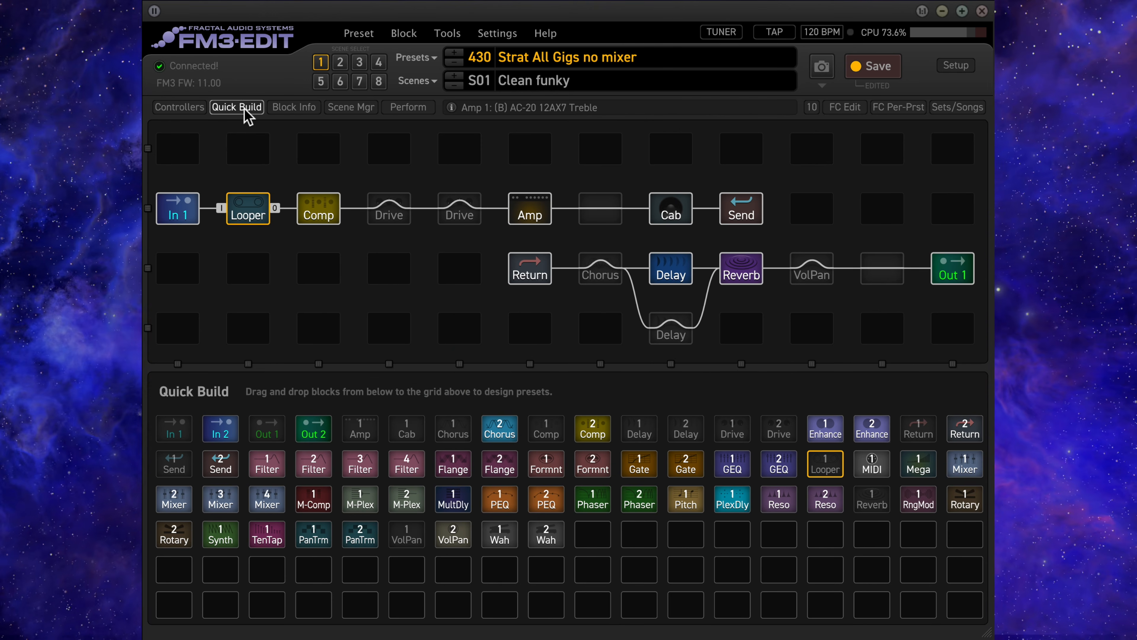
{"action": "left_click", "coordinate": [245, 108]}
- Record a short loop in the Looper, play it back, and stop playback
{"action": "left_click", "coordinate": [388, 433]}
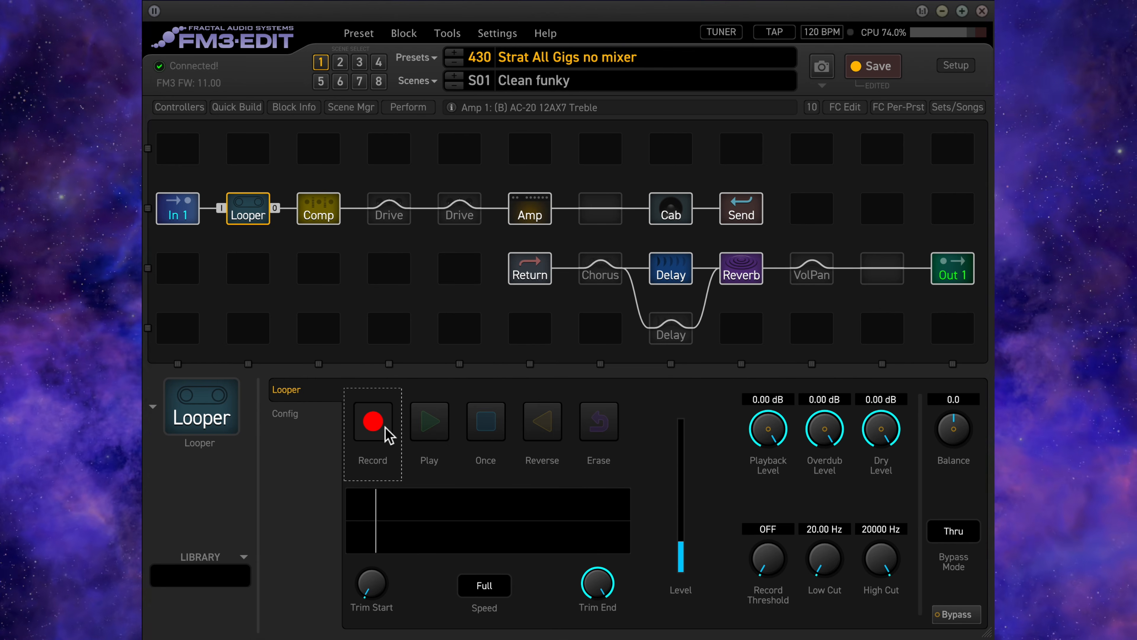
{"action": "left_click", "coordinate": [427, 423]}
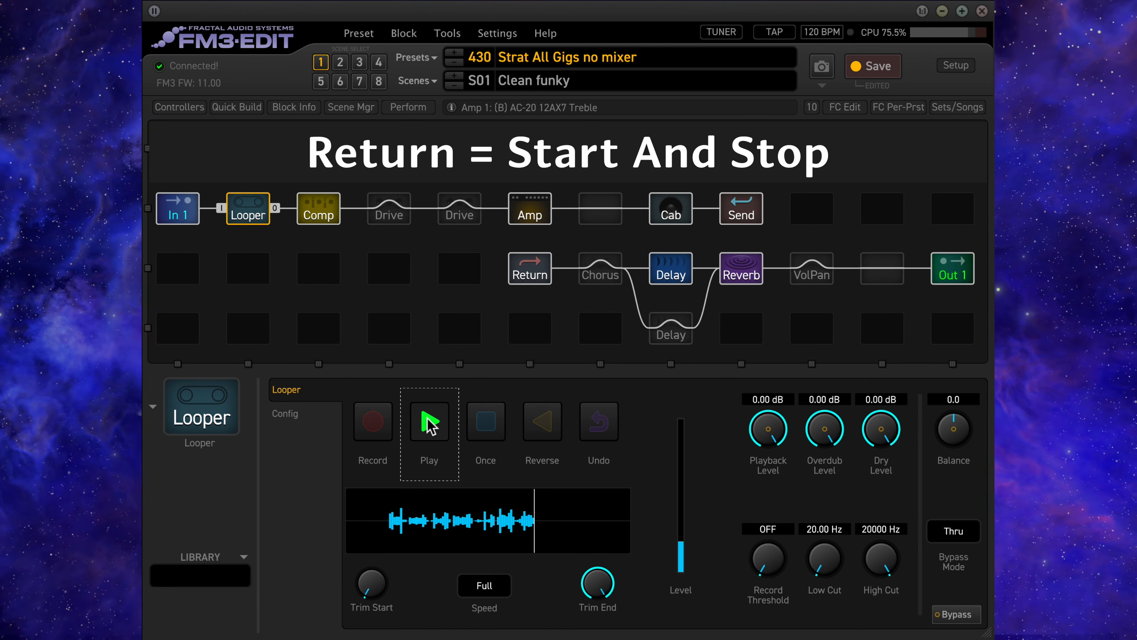
{"action": "left_click", "coordinate": [429, 423]}
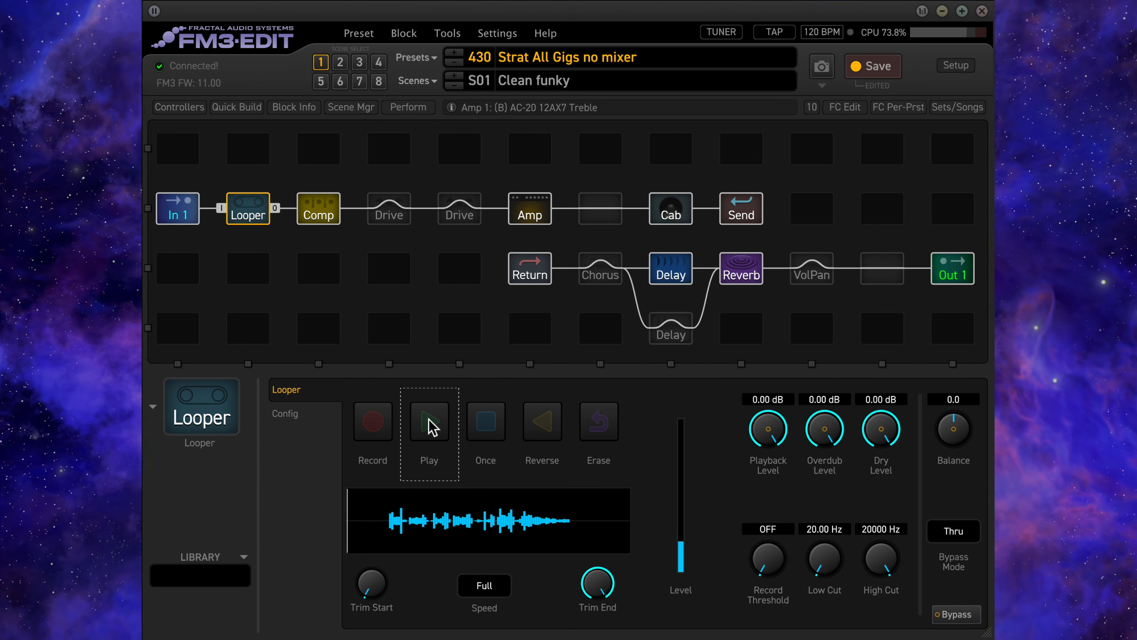
- Trim the recorded loop by raising Trim Start to about 13.08% and setting Trim End to exactly 80%
{"action": "left_click", "coordinate": [370, 583]}
{"action": "left_click_drag", "start_coordinate": [370, 583], "coordinate": [375, 546]}
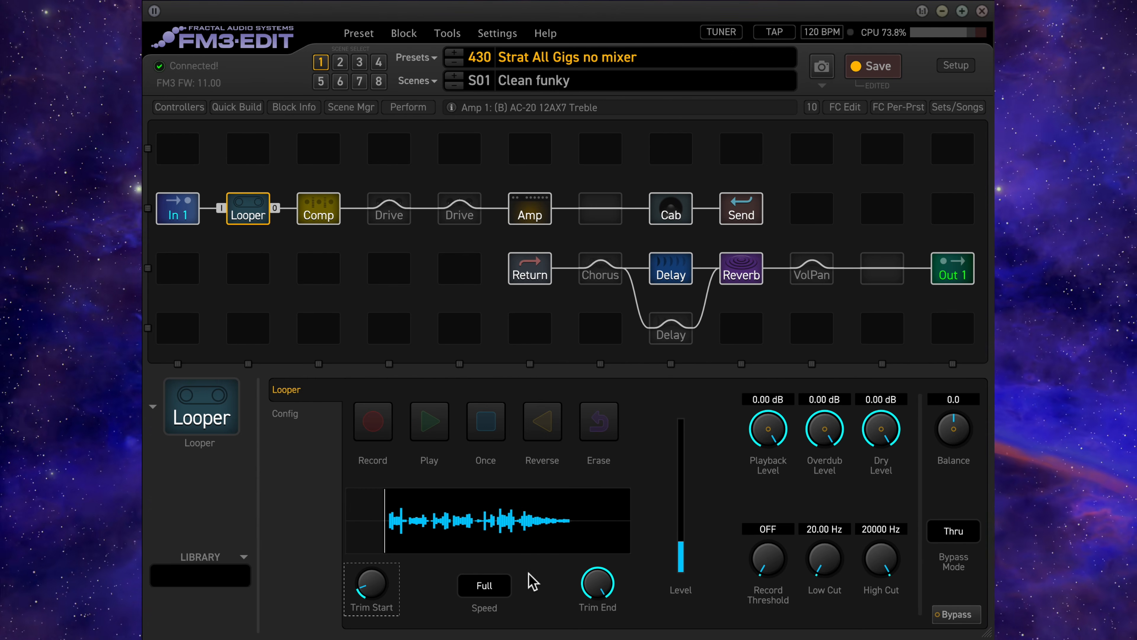
{"action": "left_click_drag", "start_coordinate": [602, 588], "coordinate": [515, 591]}
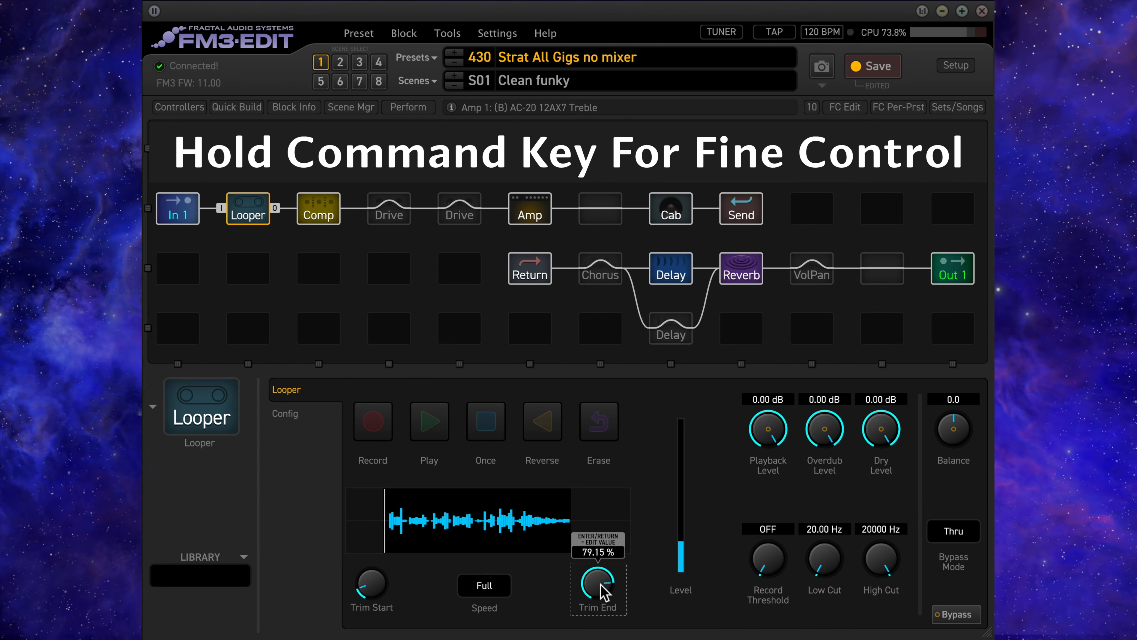
{"action": "left_click_drag", "start_coordinate": [601, 584], "coordinate": [593, 587]}
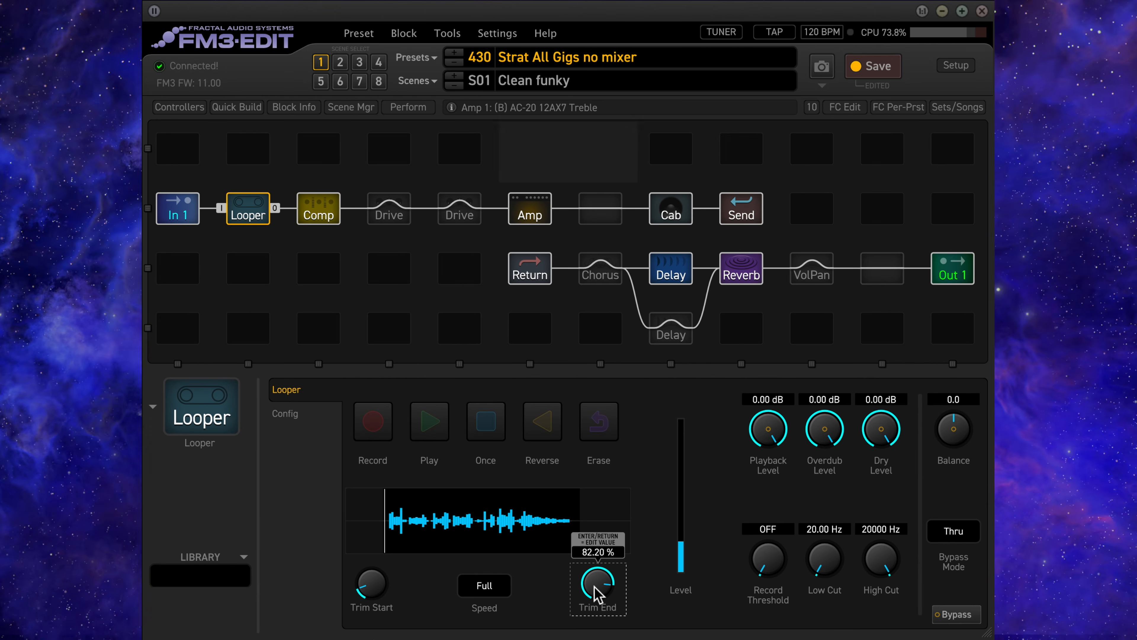
{"action": "key", "text": "Return"}
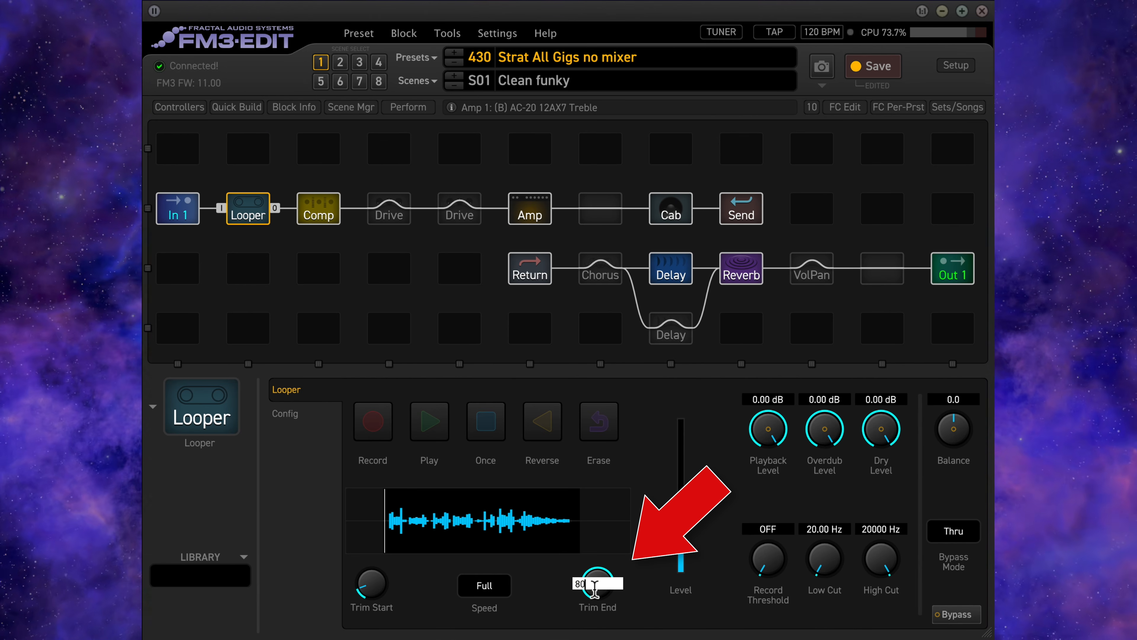
{"action": "key", "text": "Return"}
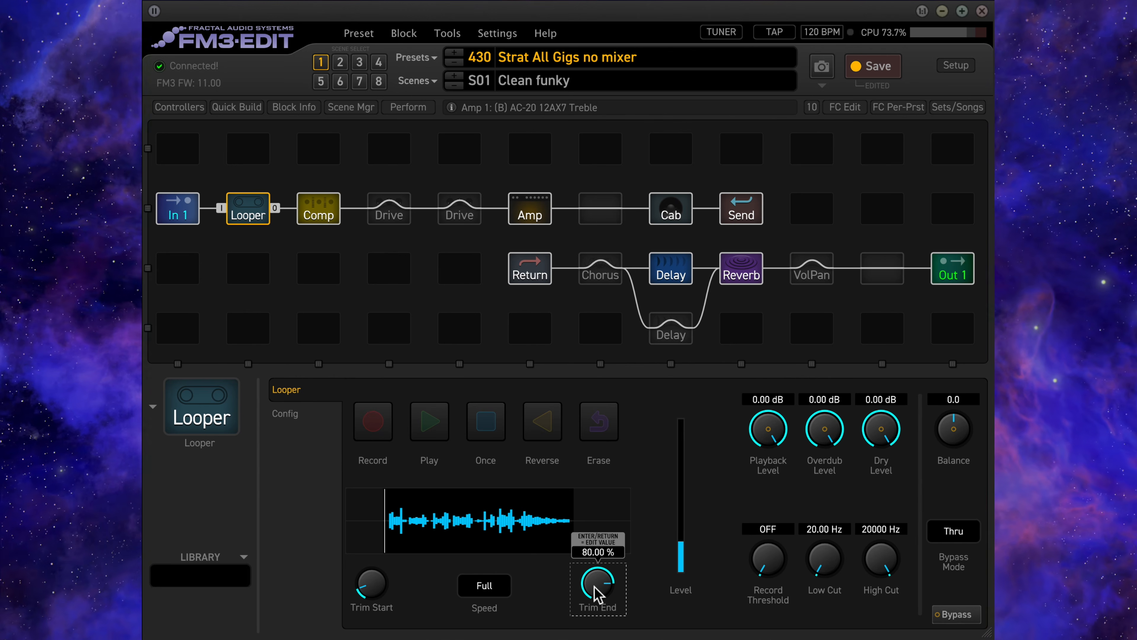
- Copy the Looper's current Trim Start value without changing it
{"action": "mouse_move", "coordinate": [378, 601]}
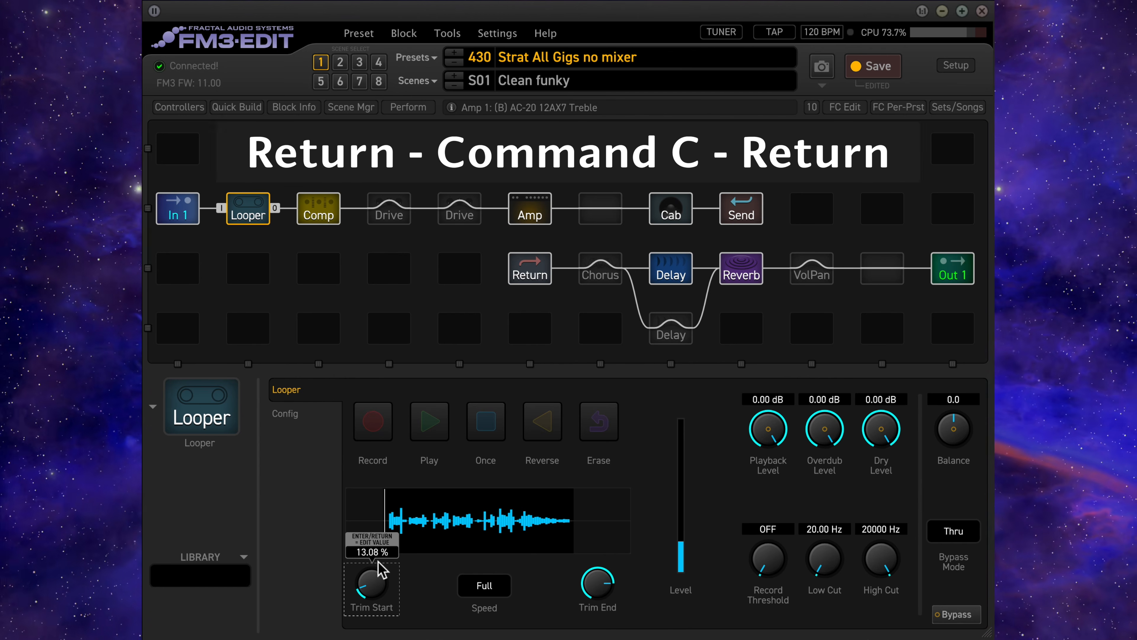
{"action": "key", "text": "Return"}
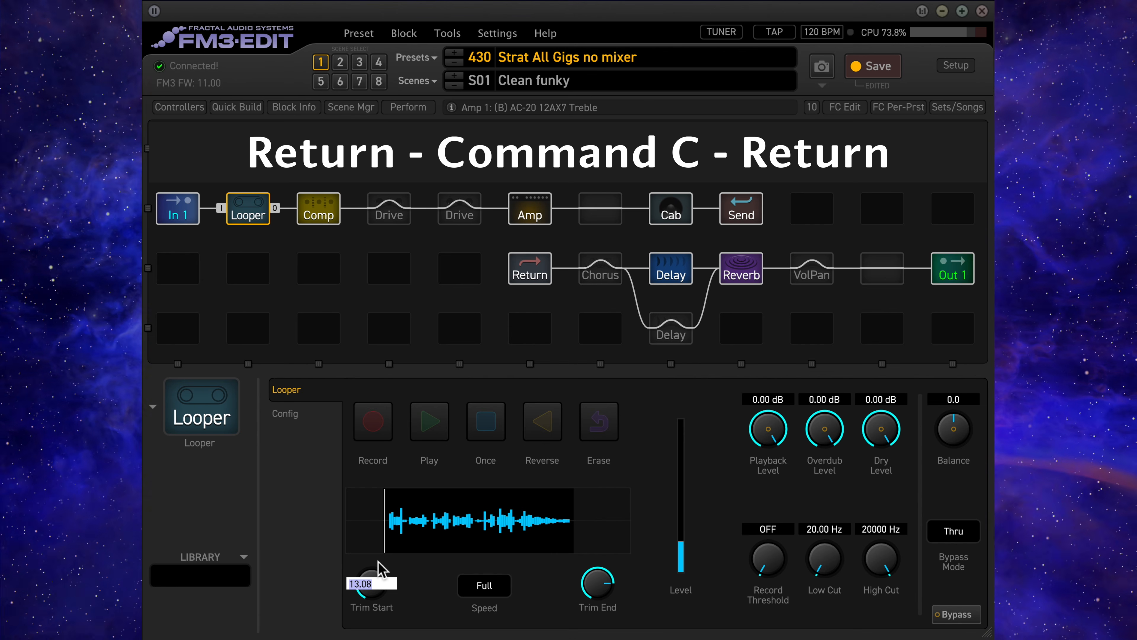
{"action": "key", "text": "Return"}
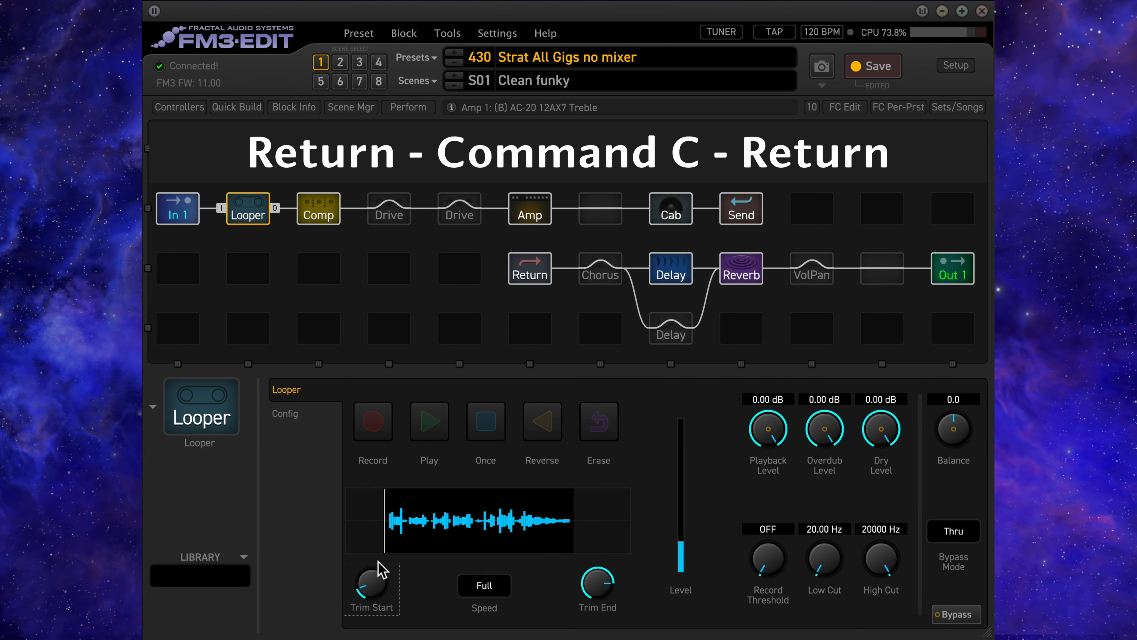
- Move Trim Start to about 47.27%, then paste the copied value of 13.08% into it
{"action": "left_click_drag", "start_coordinate": [368, 589], "coordinate": [523, 590]}
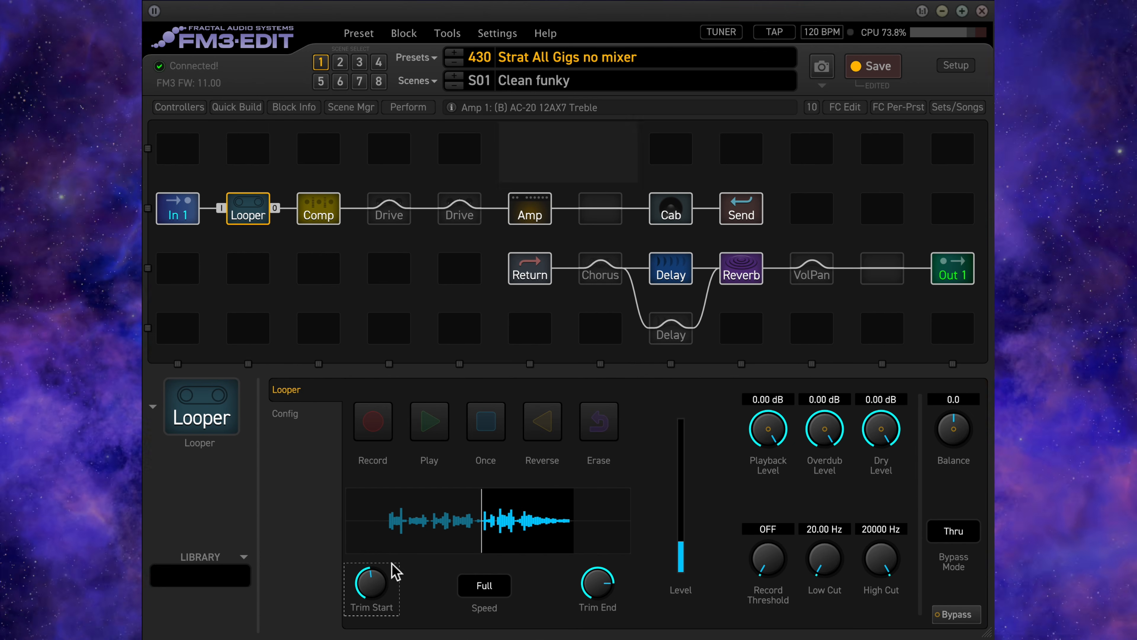
{"action": "mouse_move", "coordinate": [377, 591]}
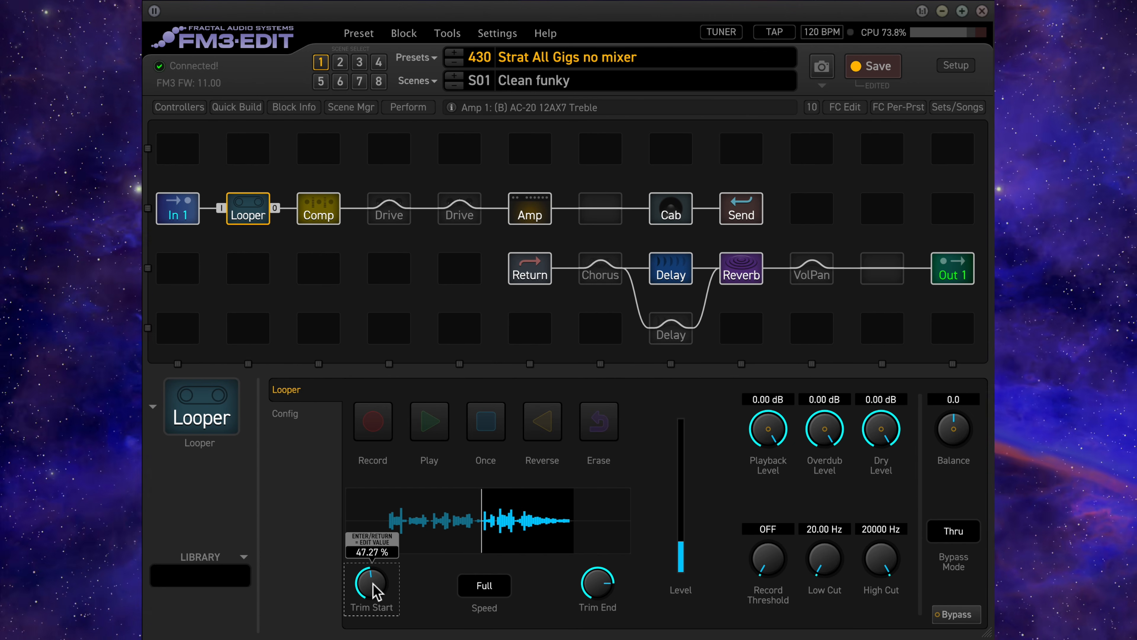
{"action": "key", "text": "Return"}
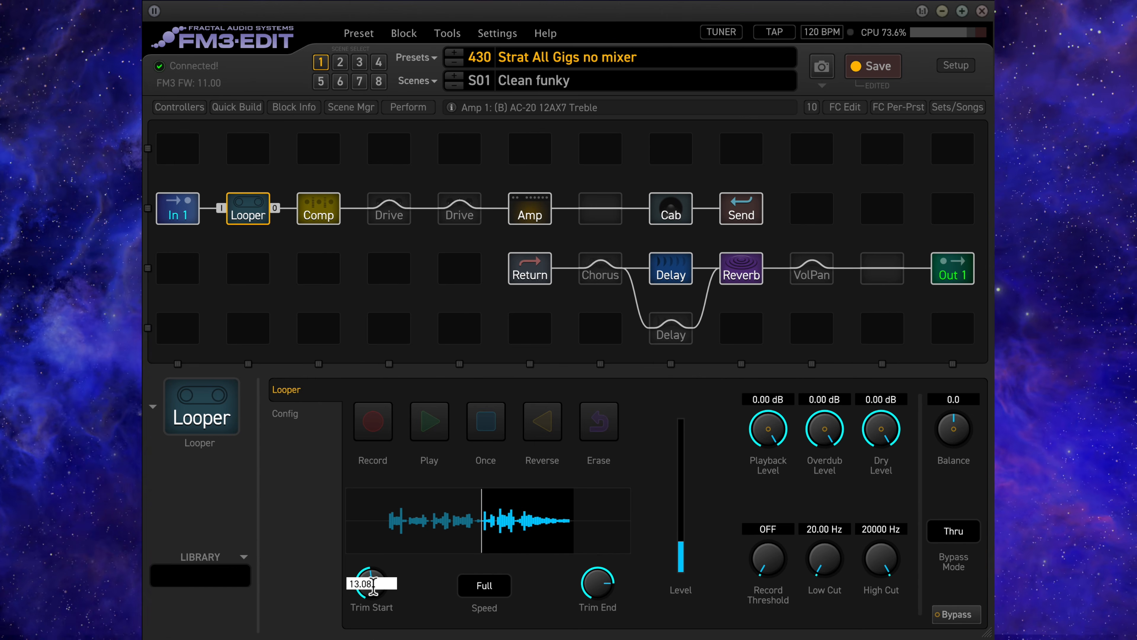
{"action": "key", "text": "Return"}
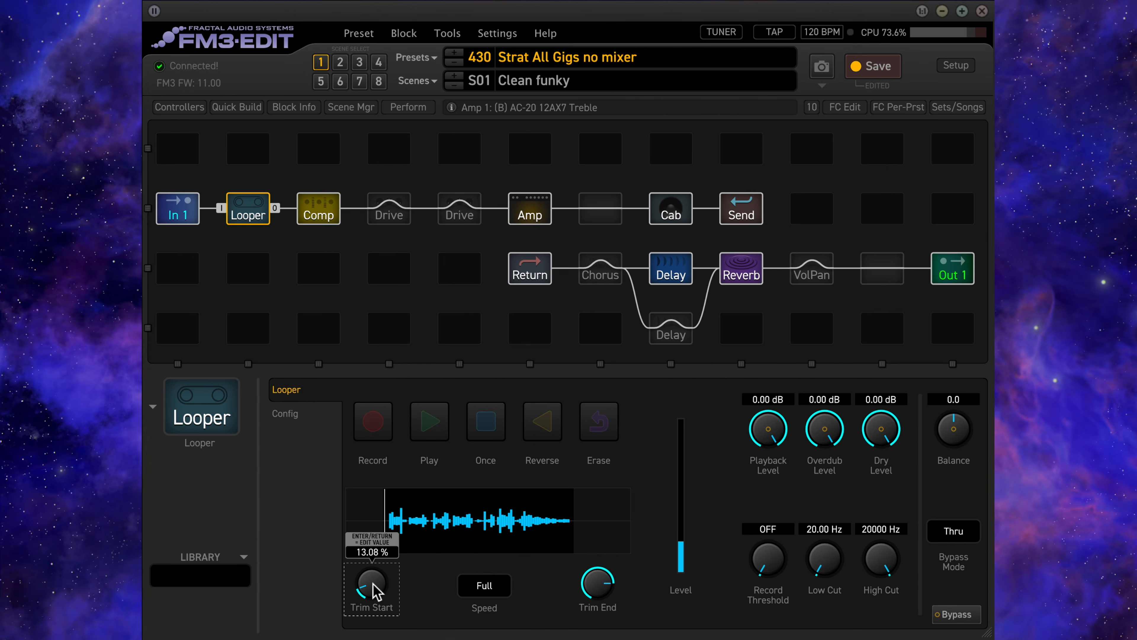
- Set the Looper's Trim Start to 47.27%
{"action": "key", "text": "Return"}
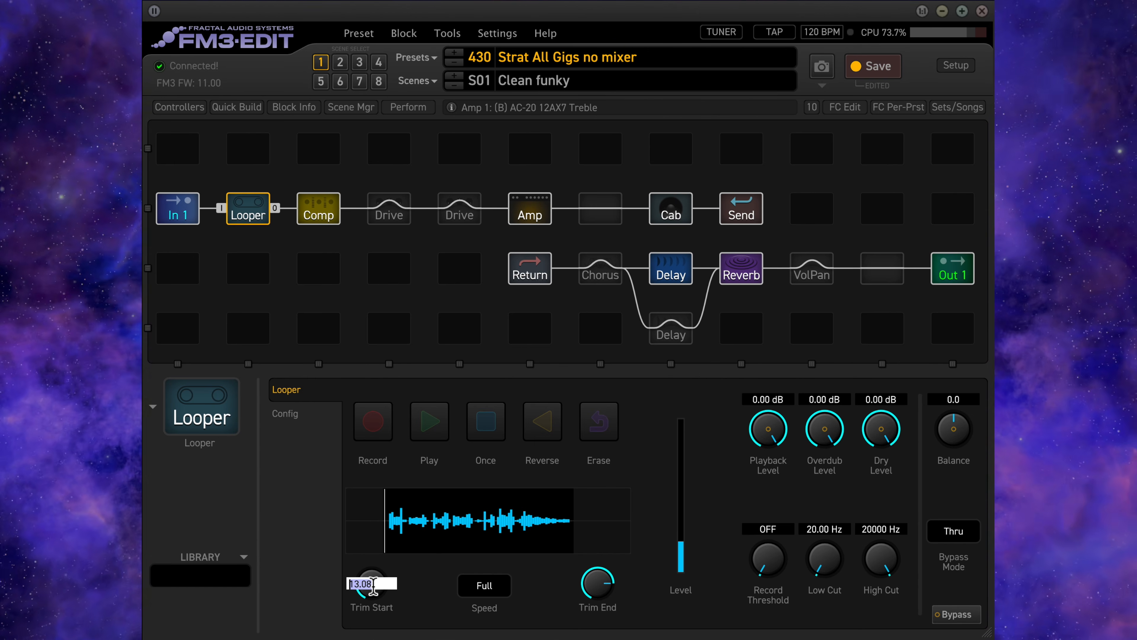
{"action": "type", "text": "47.27"}
{"action": "key", "text": "Return"}
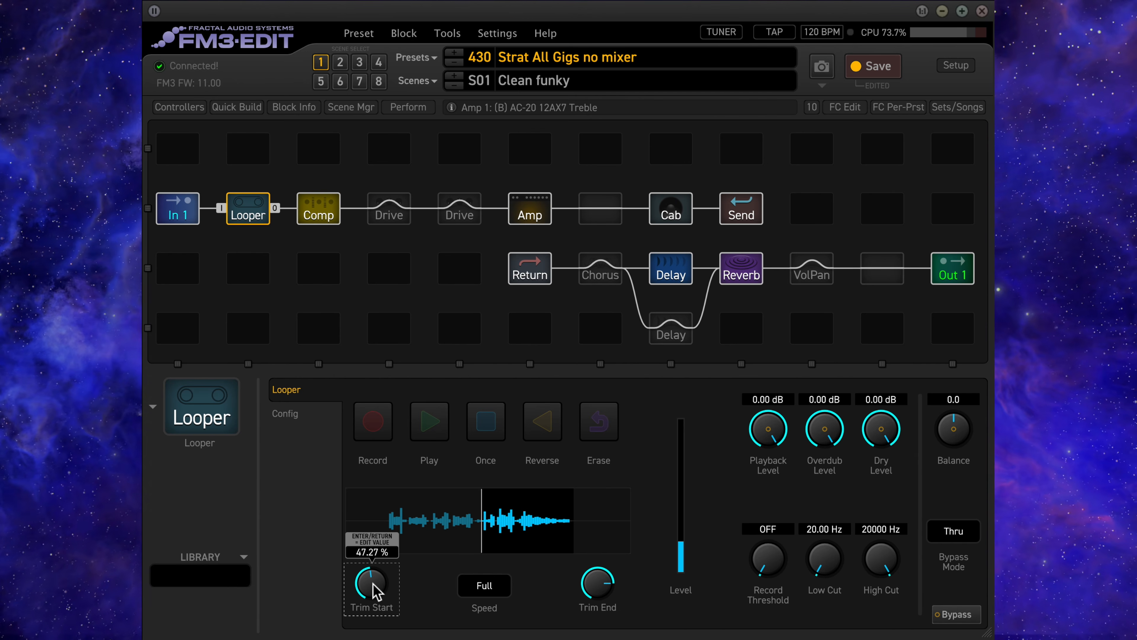
- Play the trimmed loop and toggle the Looper's bypass on, off, and on again during playback
{"action": "key", "text": "p"}
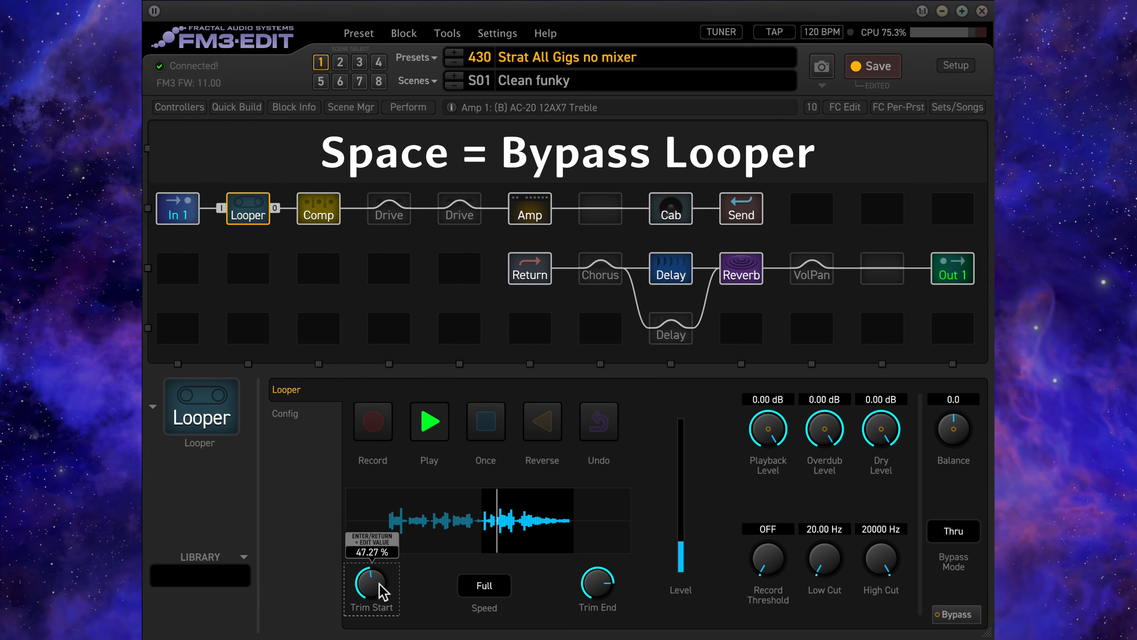
{"action": "key", "text": "space"}
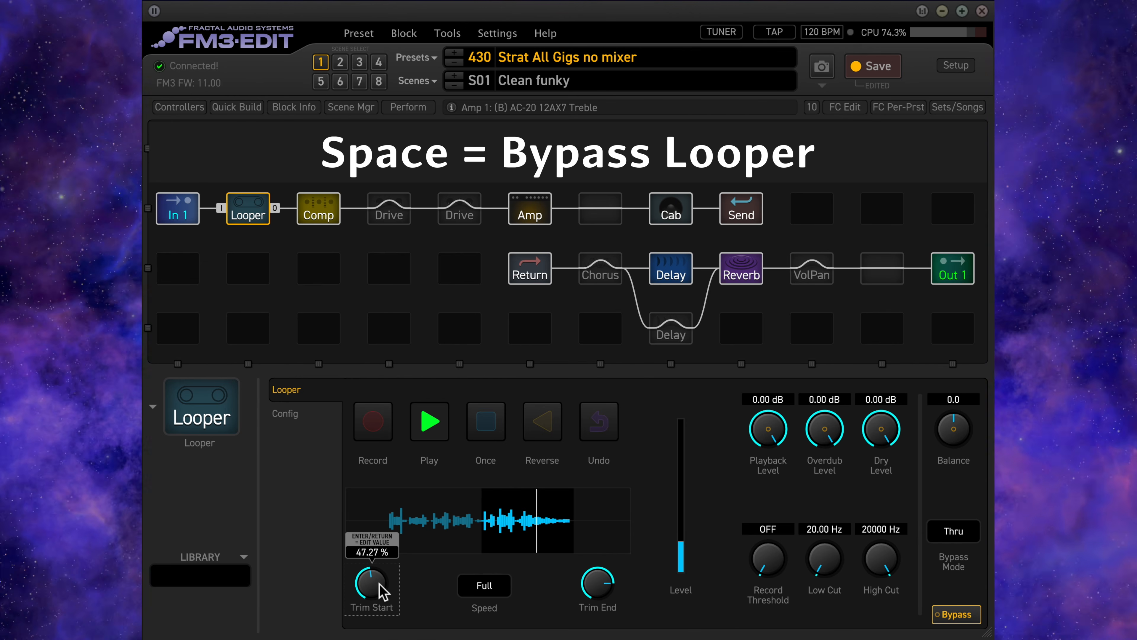
{"action": "key", "text": "space"}
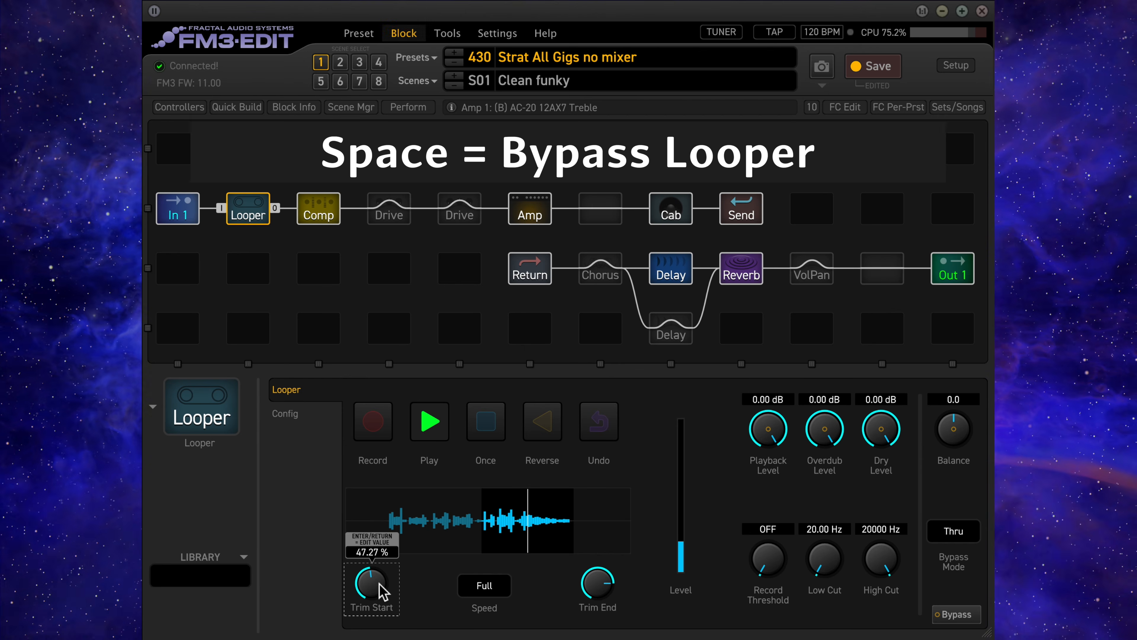
{"action": "key", "text": "space"}
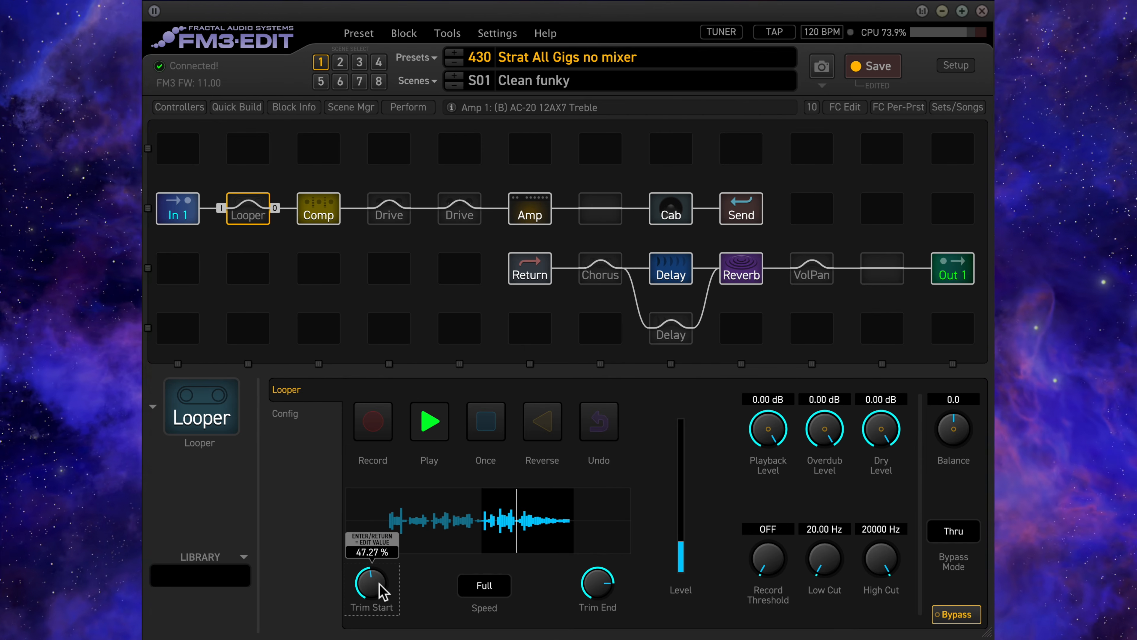
- Lower the Looper's Playback Level to about -14.23 dB and undo that change
{"action": "left_click_drag", "start_coordinate": [757, 417], "coordinate": [730, 443]}
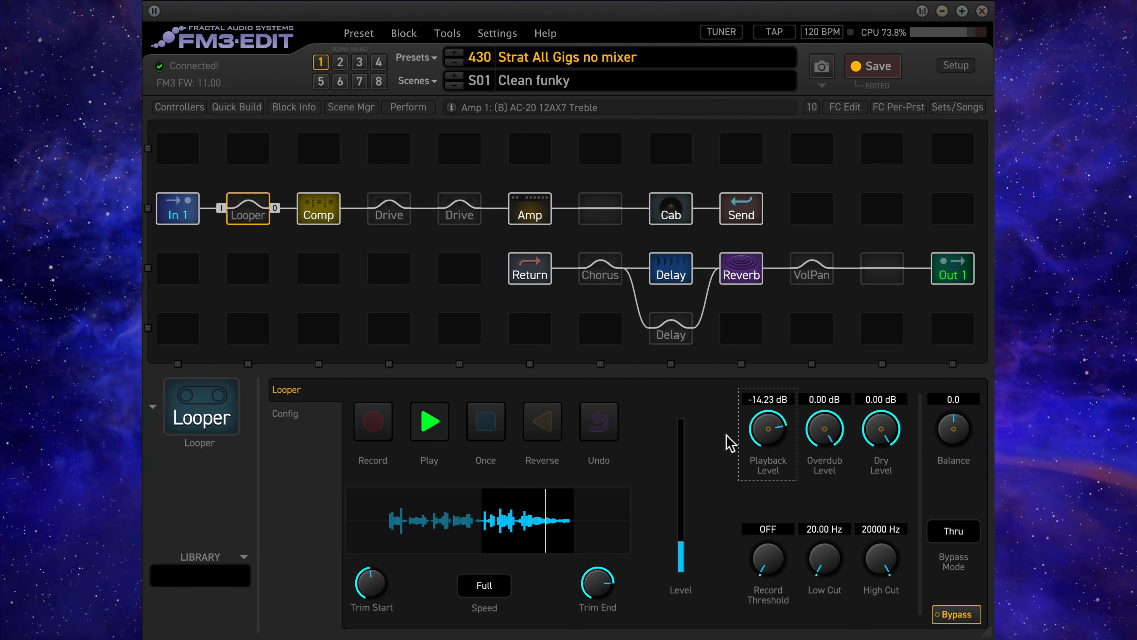
{"action": "key", "text": "super+z"}
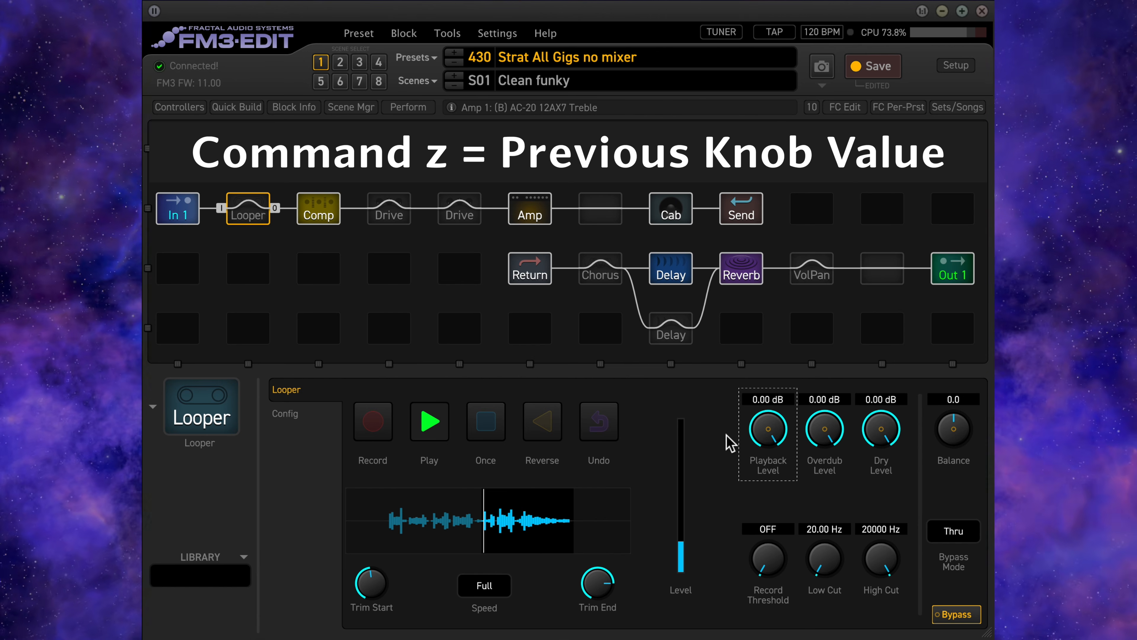
- Audition the playing loop in scenes 2 and 3, then return to scene 1
{"action": "left_click", "coordinate": [340, 63]}
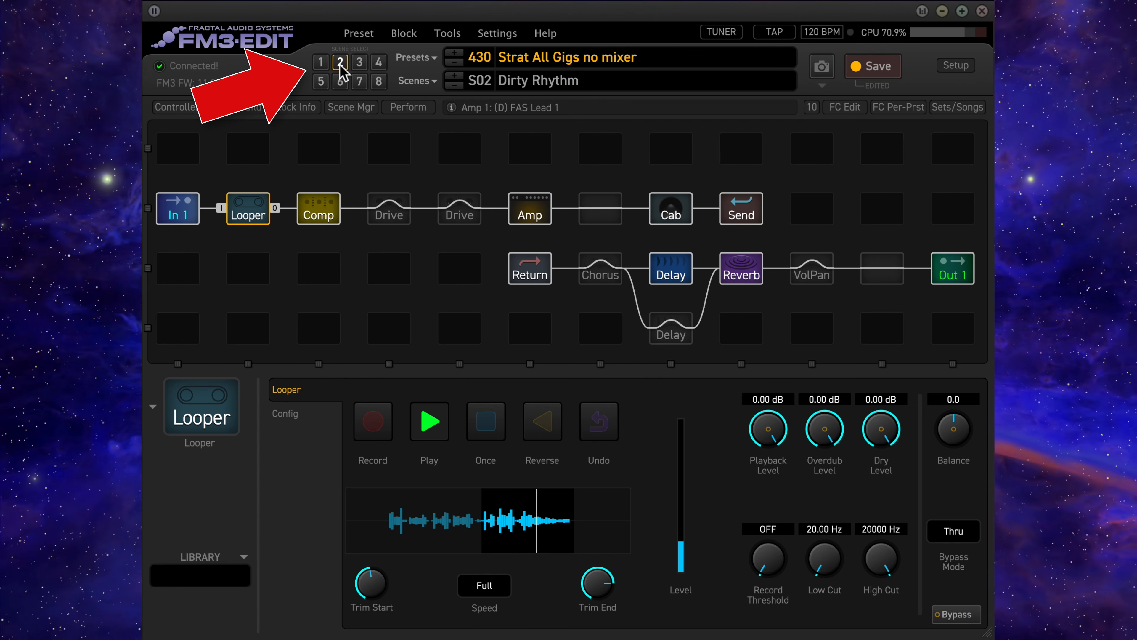
{"action": "left_click", "coordinate": [359, 63]}
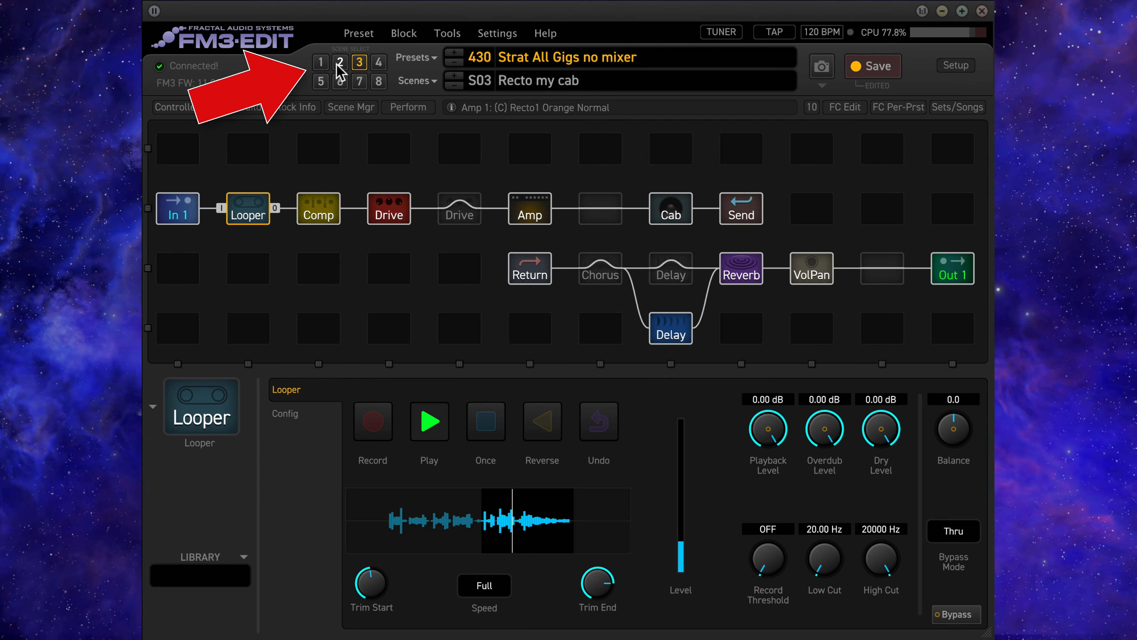
{"action": "left_click", "coordinate": [321, 63]}
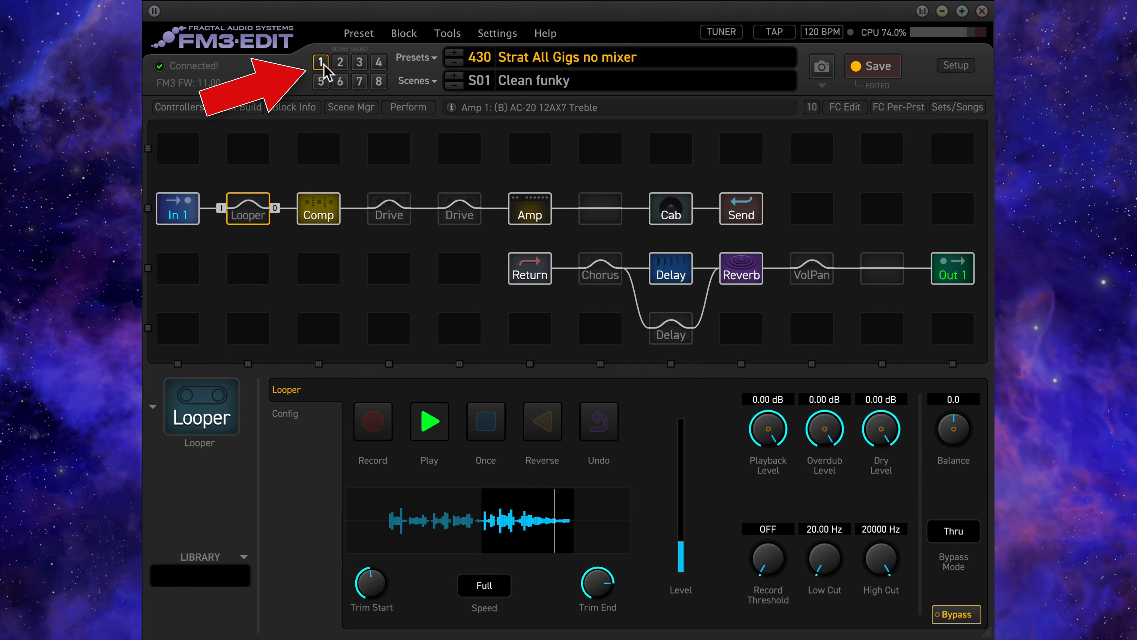
- Open the Tempo/Pitch controllers and raise the metronome's Output 1 level to about -25.29 dB
{"action": "left_click", "coordinate": [181, 107]}
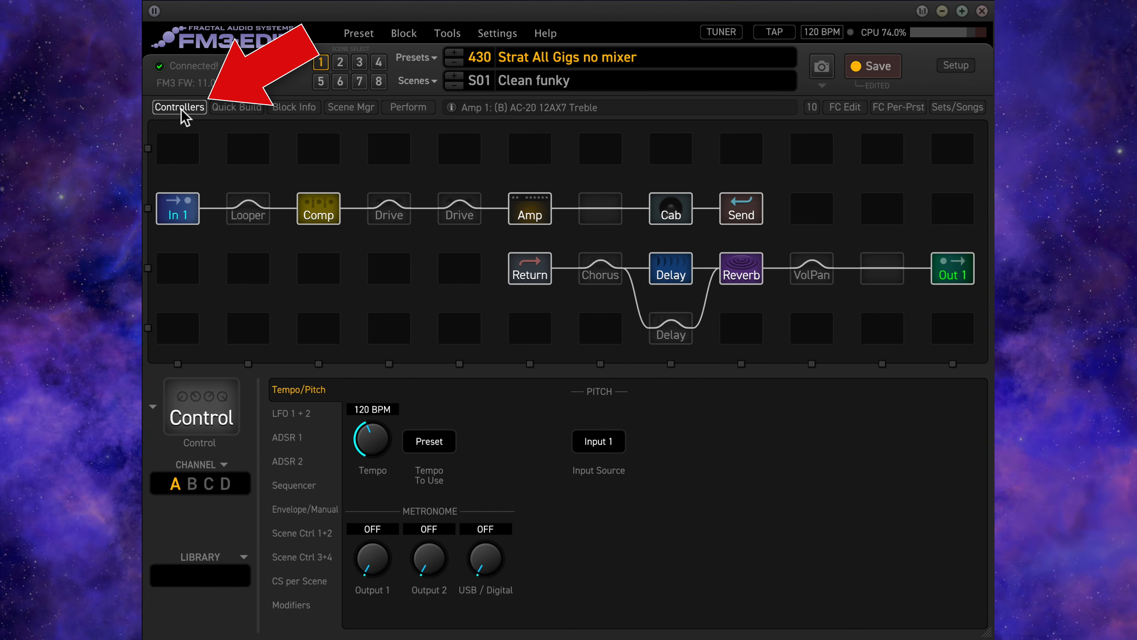
{"action": "left_click_drag", "start_coordinate": [377, 559], "coordinate": [375, 472]}
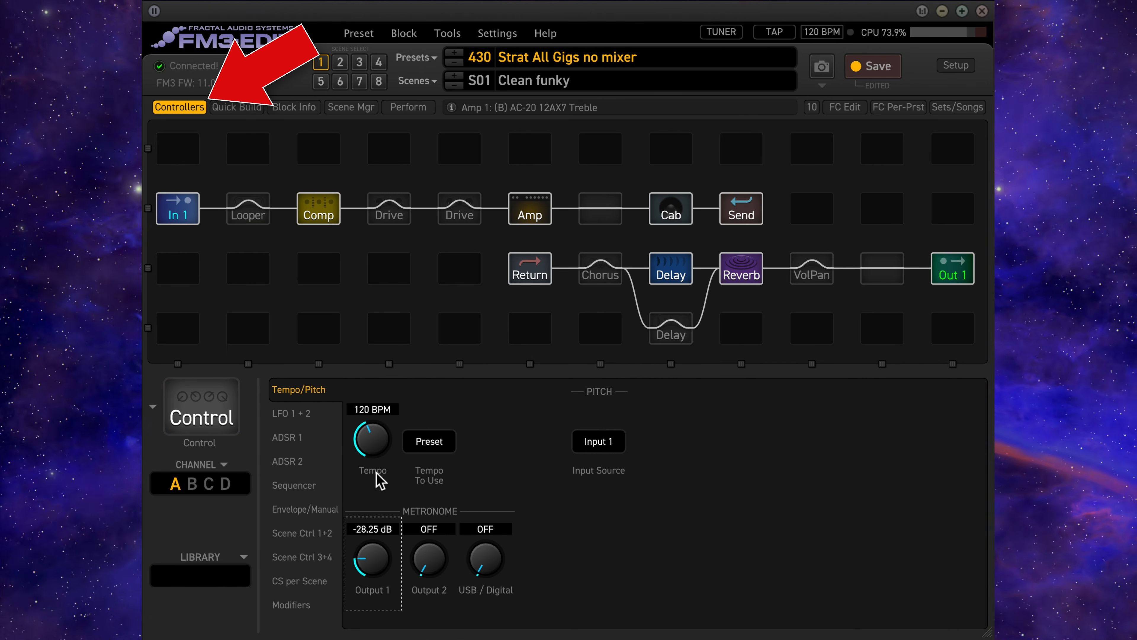
{"action": "left_click_drag", "start_coordinate": [374, 536], "coordinate": [373, 468]}
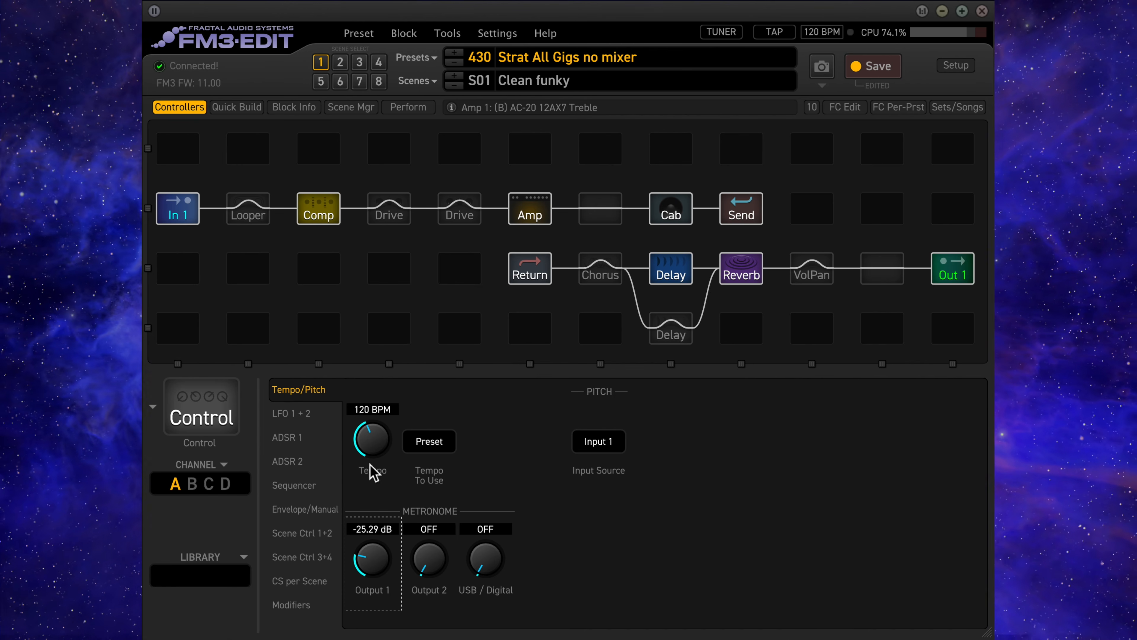
- Enter 1 as the metronome's Output 1 level
{"action": "double_click", "coordinate": [376, 567]}
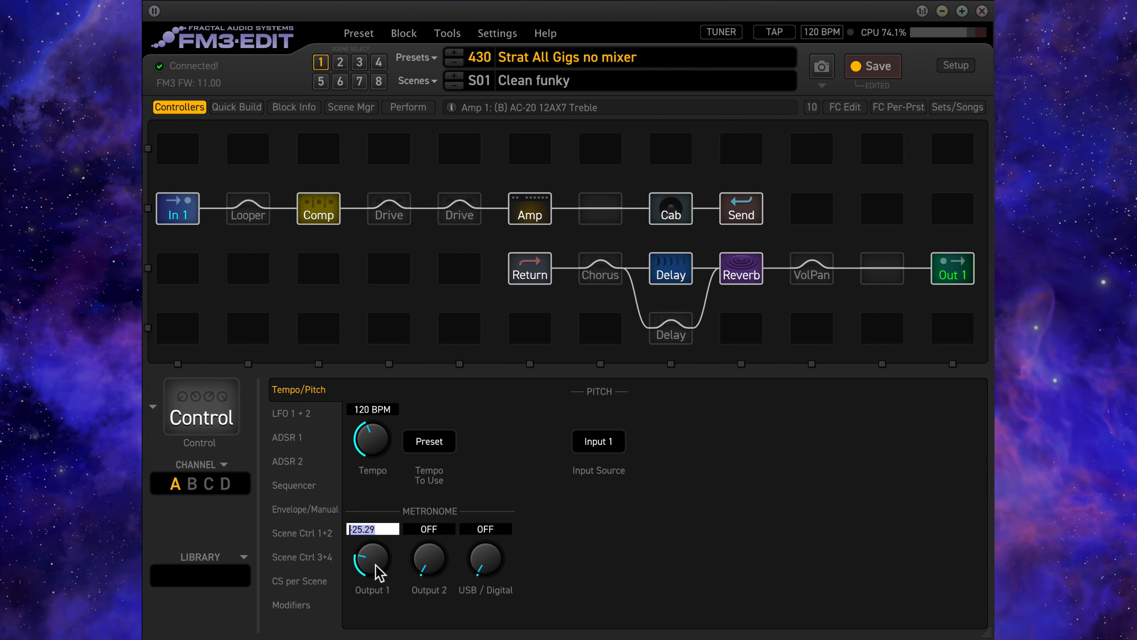
{"action": "type", "text": "1"}
{"action": "key", "text": "Return"}
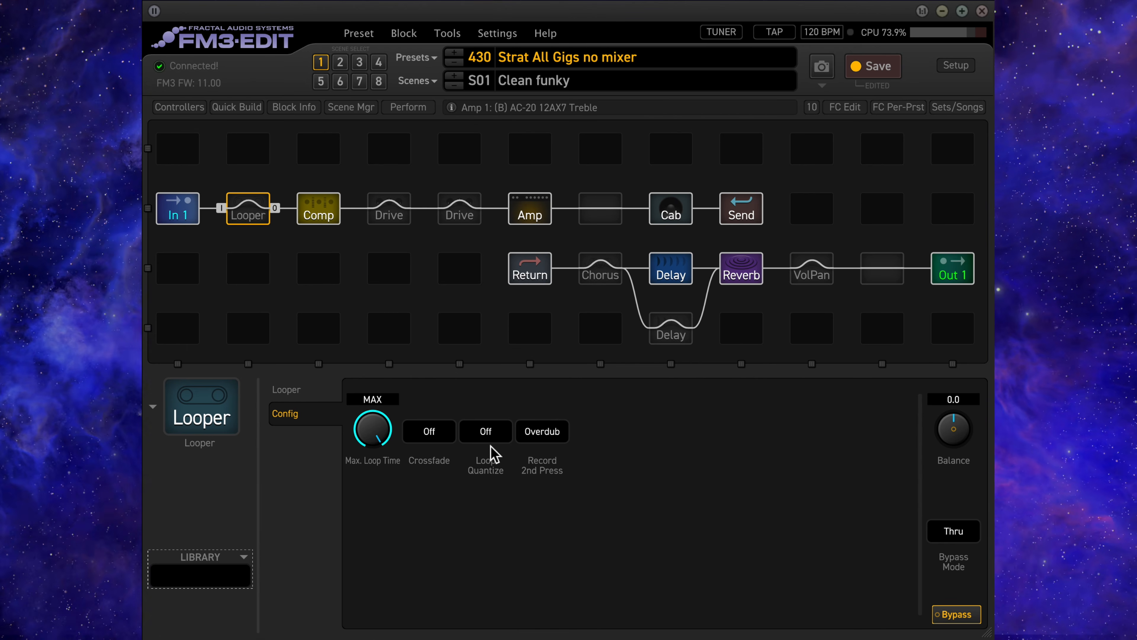
- Open the choices for Record 2nd Press in the Looper's configuration
{"action": "left_click", "coordinate": [542, 432]}
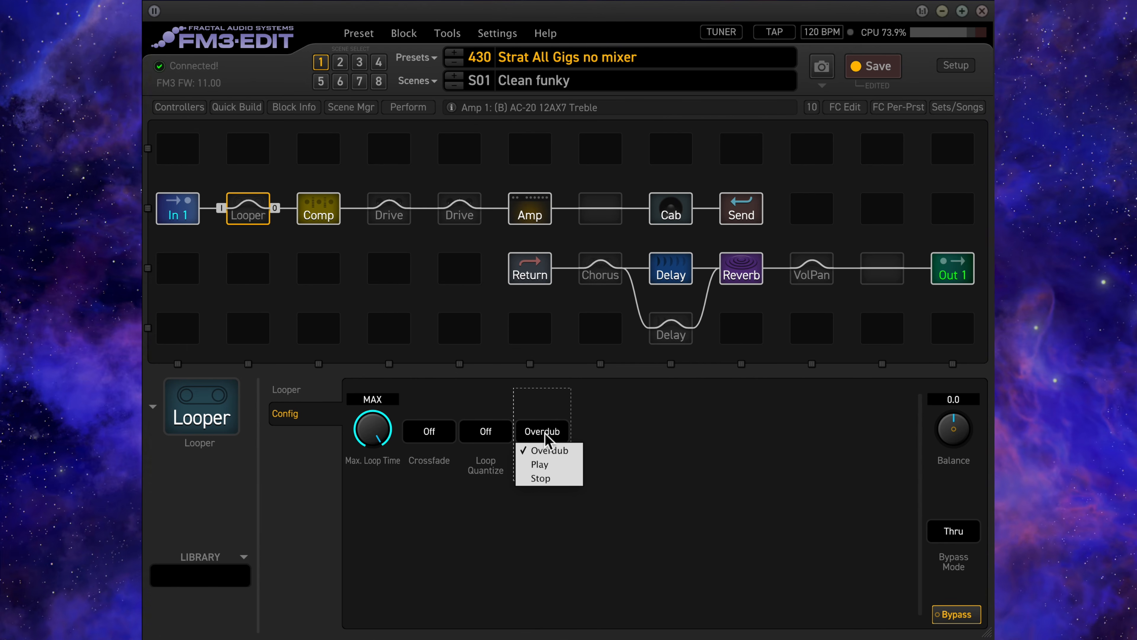